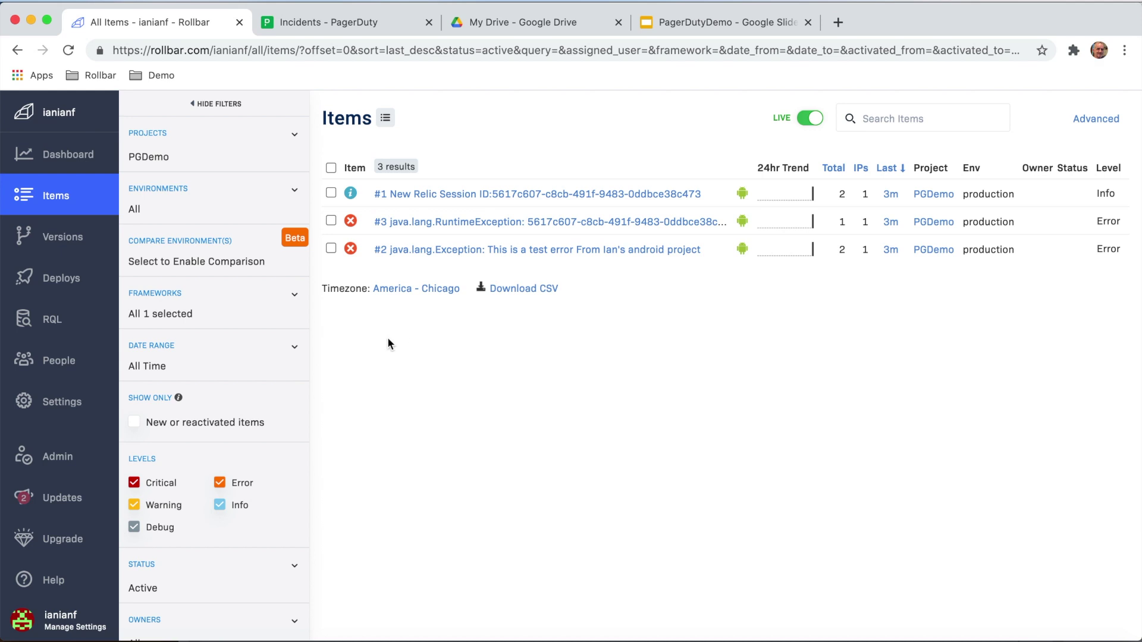
Step: Find the PGDemo project in the account's project settings with the search term PG and open its settings
click(62, 409)
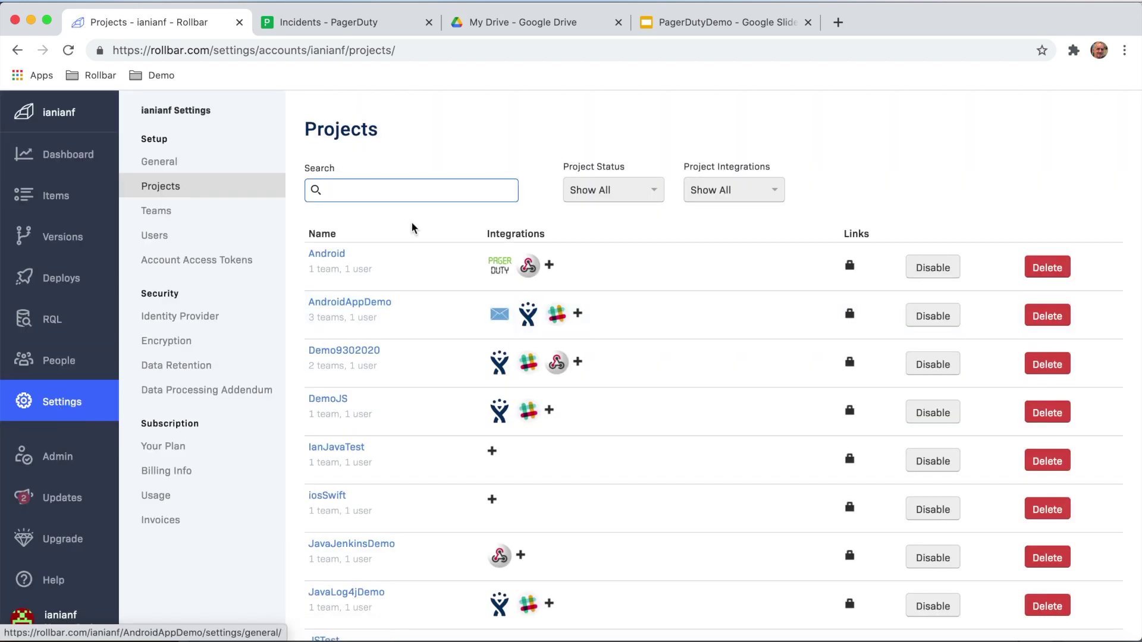
text(PG)
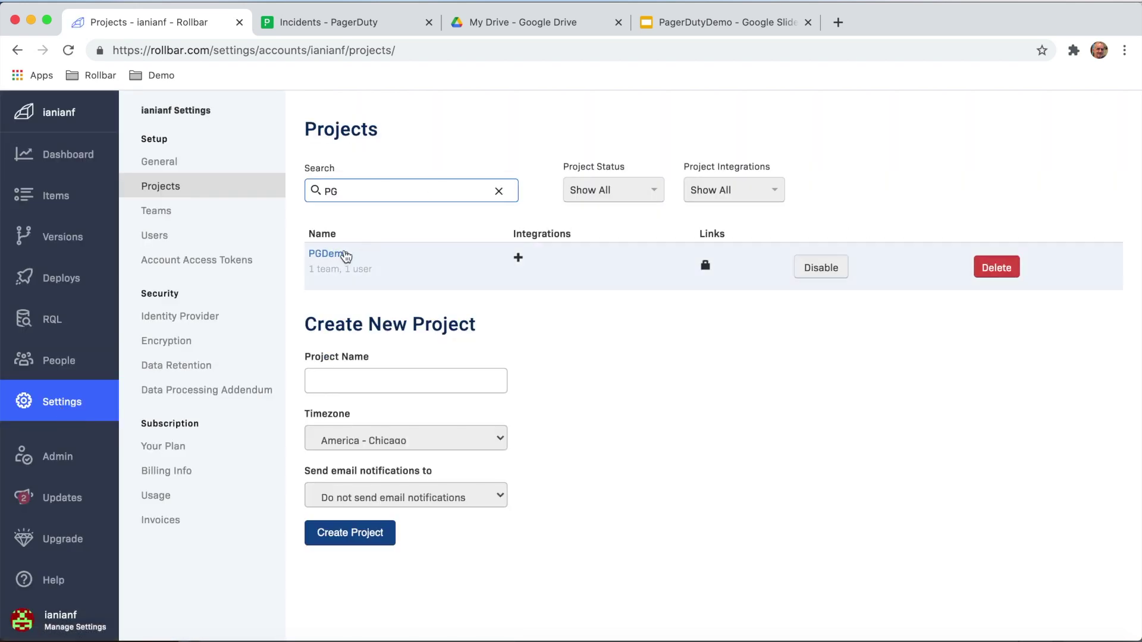
click(344, 254)
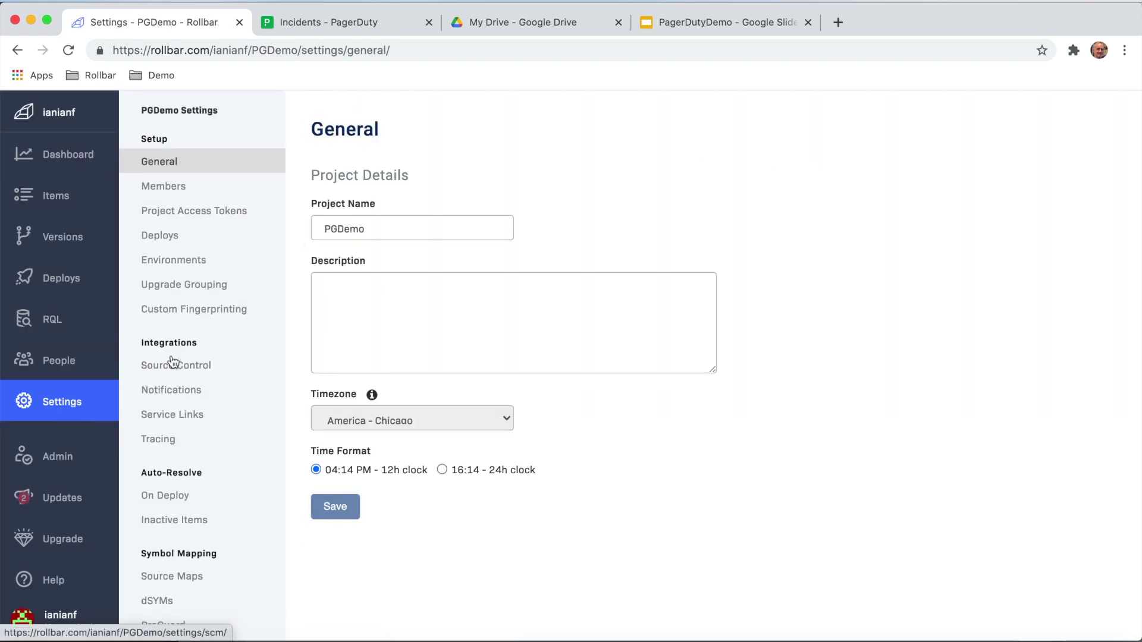
Step: Open the PagerDuty channel configuration in PGDemo's notification integrations
drag(205, 343, 137, 345)
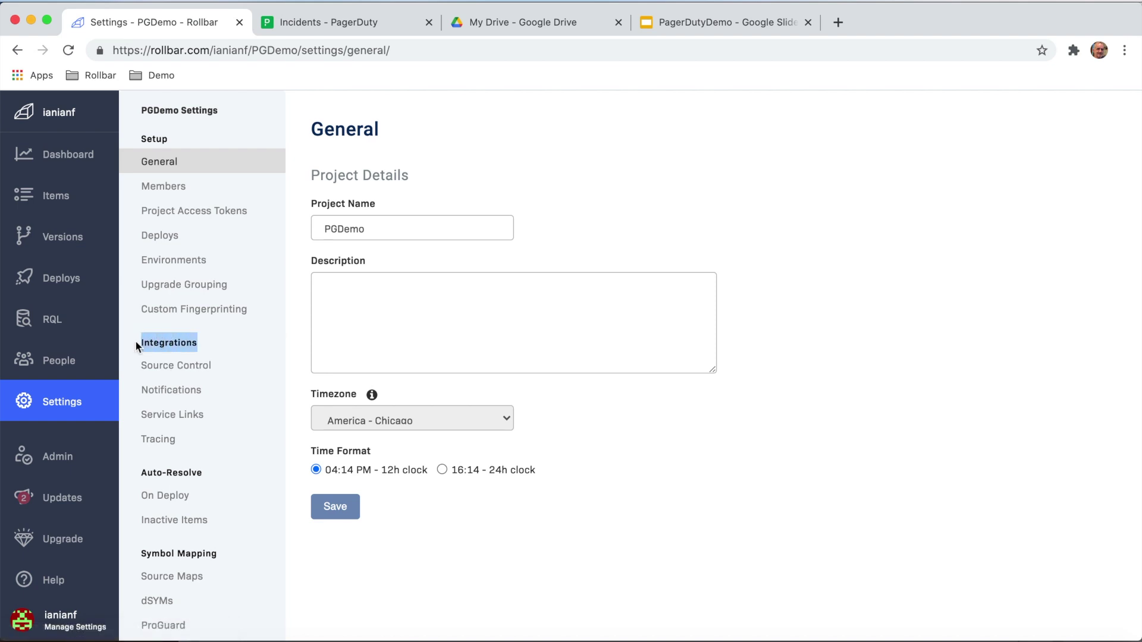
click(159, 390)
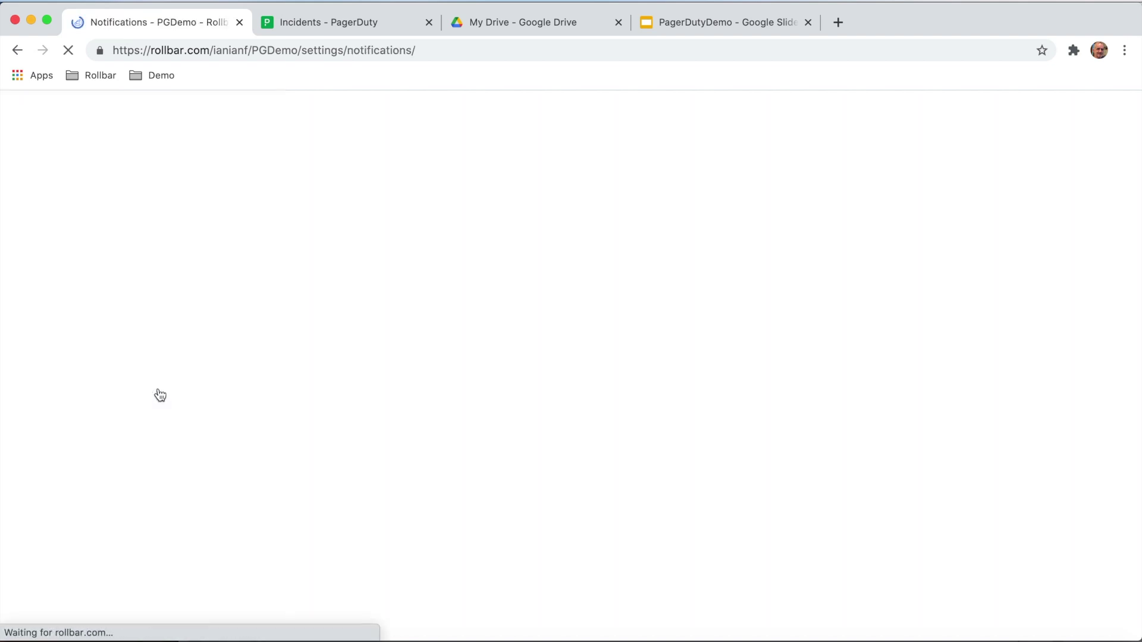
scroll(840, 437, down, 5)
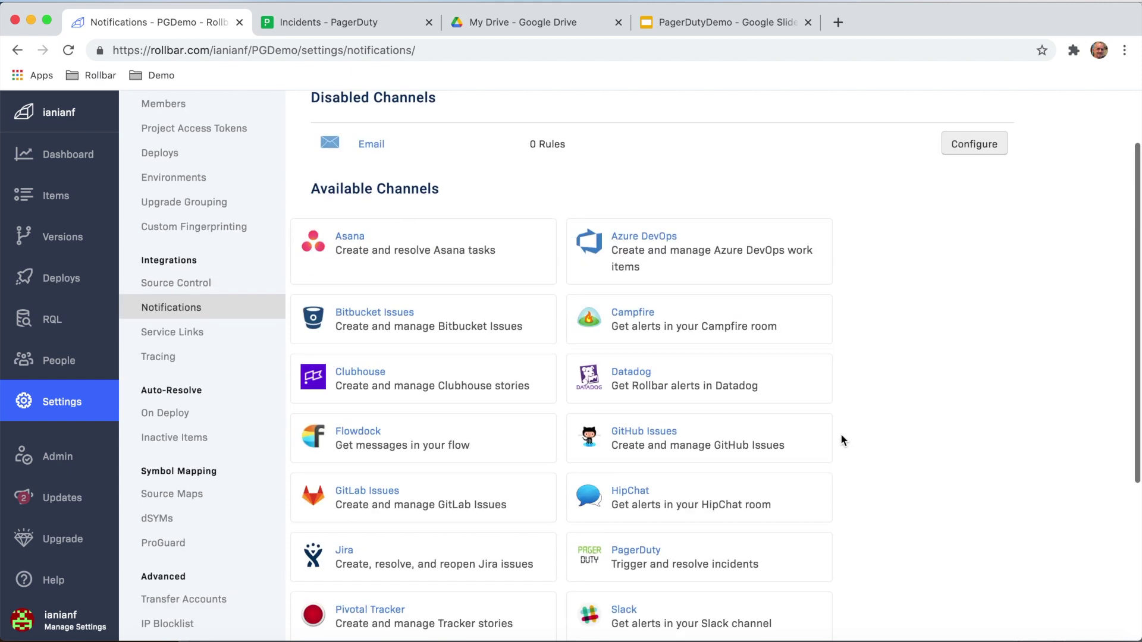
scroll(841, 440, down, 2)
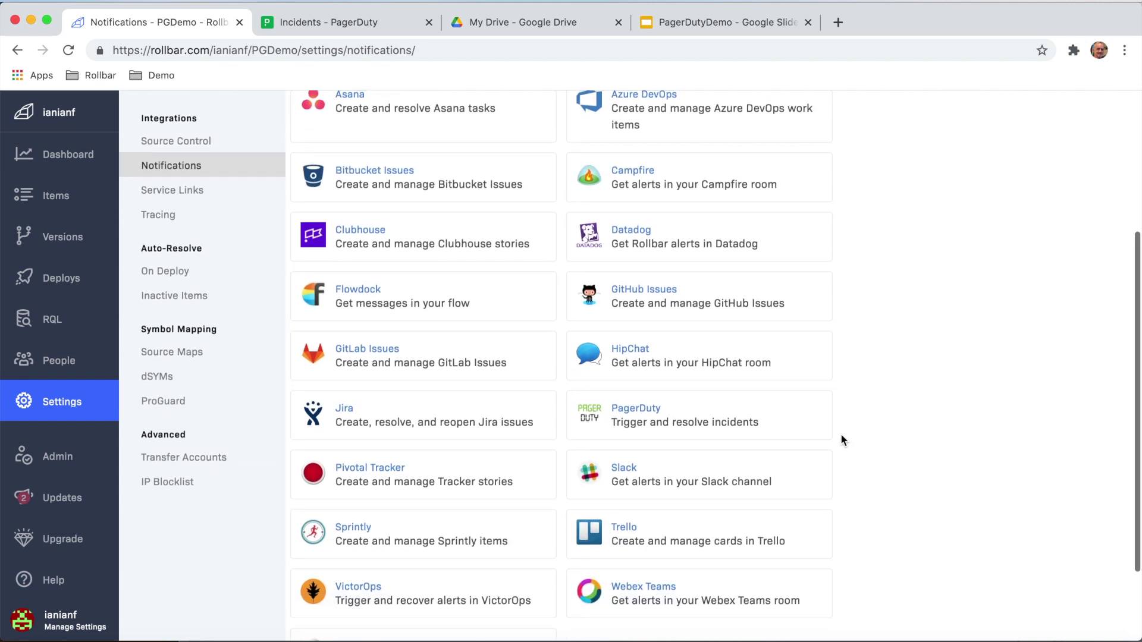
click(642, 413)
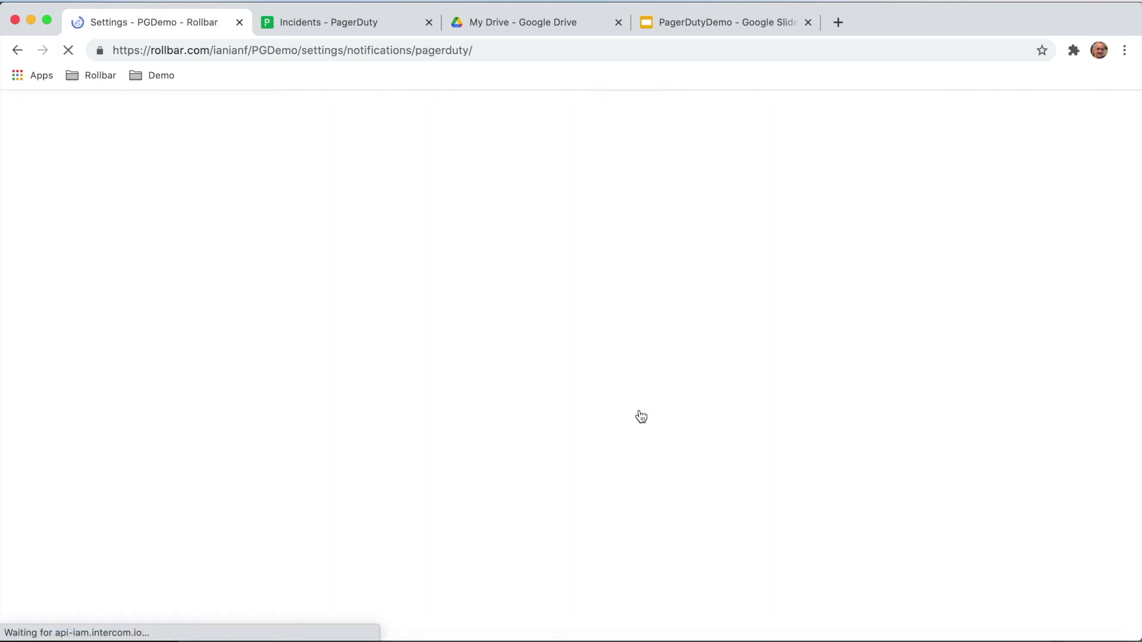
Step: Fill in the PagerDuty Service API Key and enable the PagerDuty integration for the project
click(504, 208)
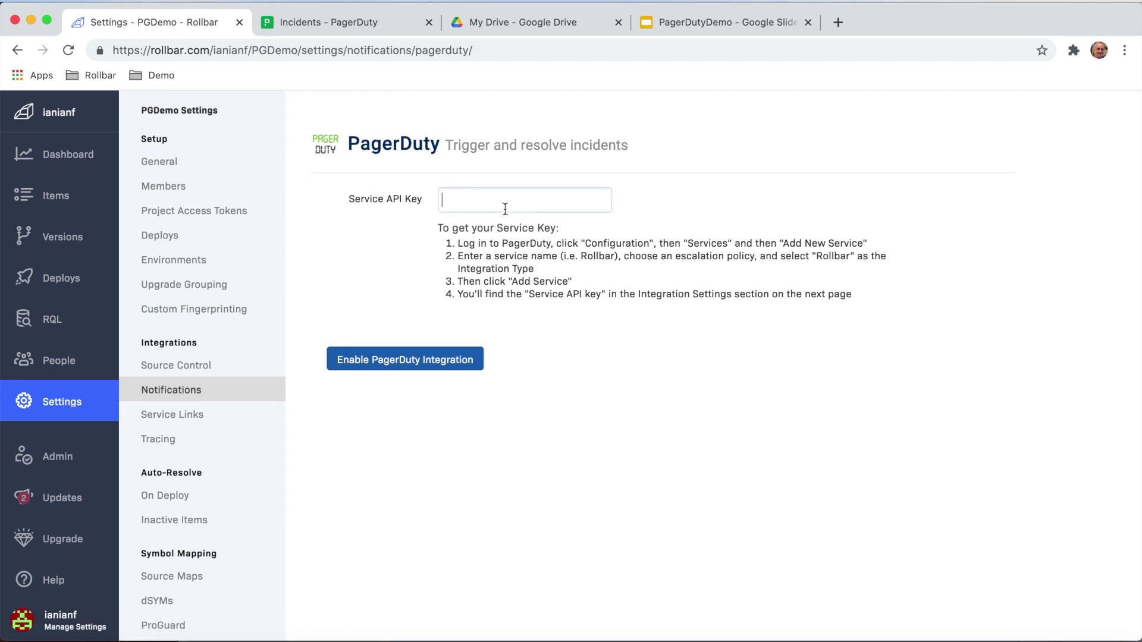
click(503, 234)
click(637, 317)
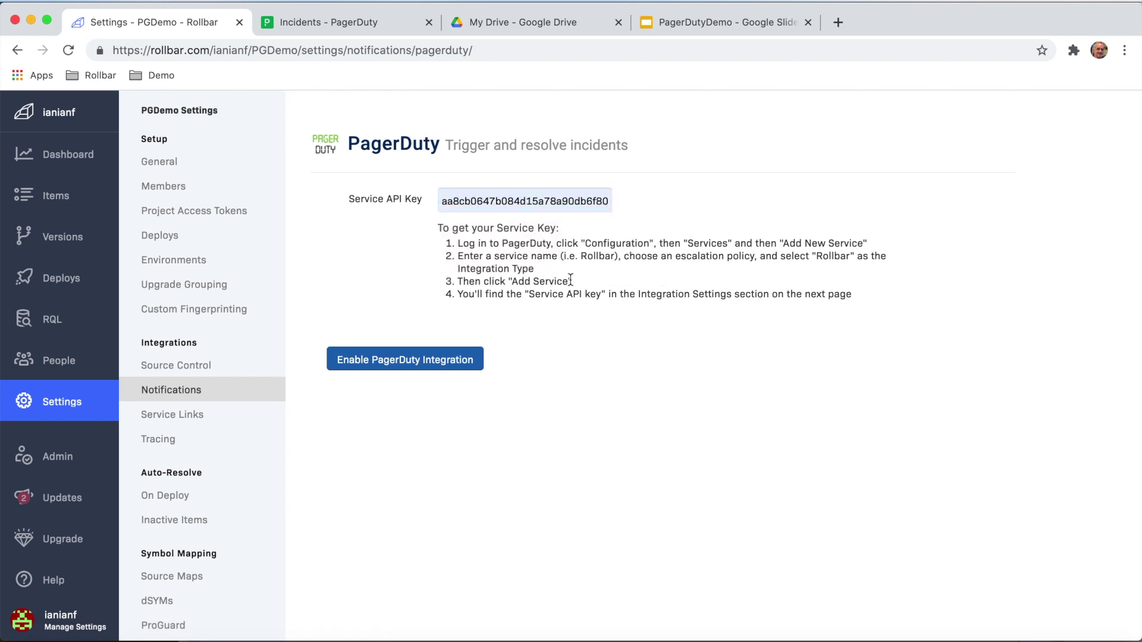
drag(436, 228, 798, 310)
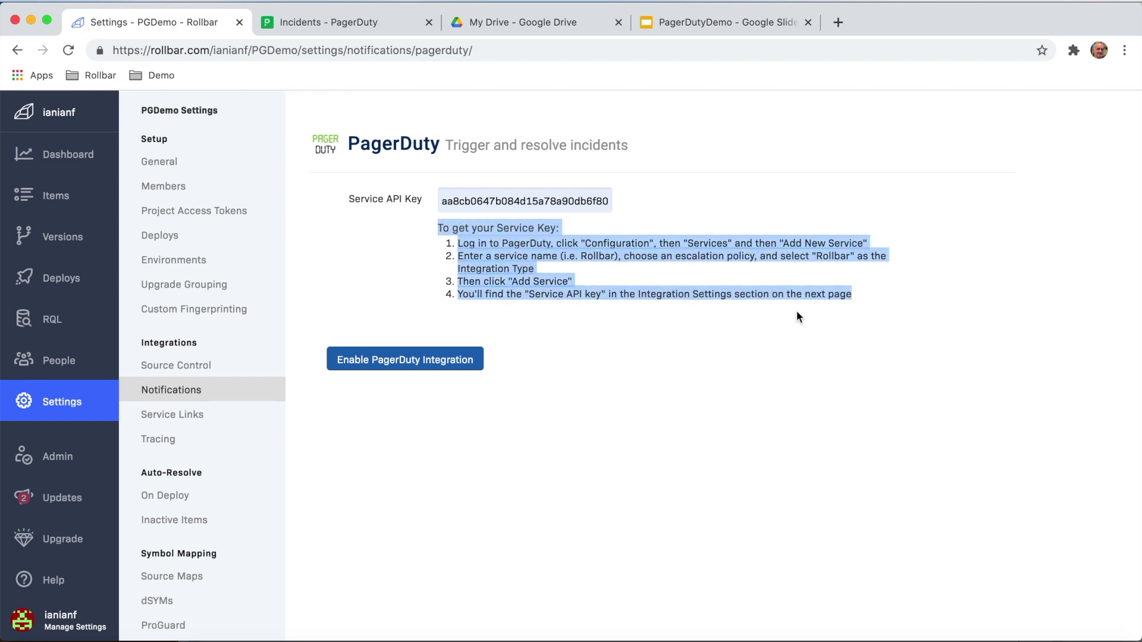
click(797, 311)
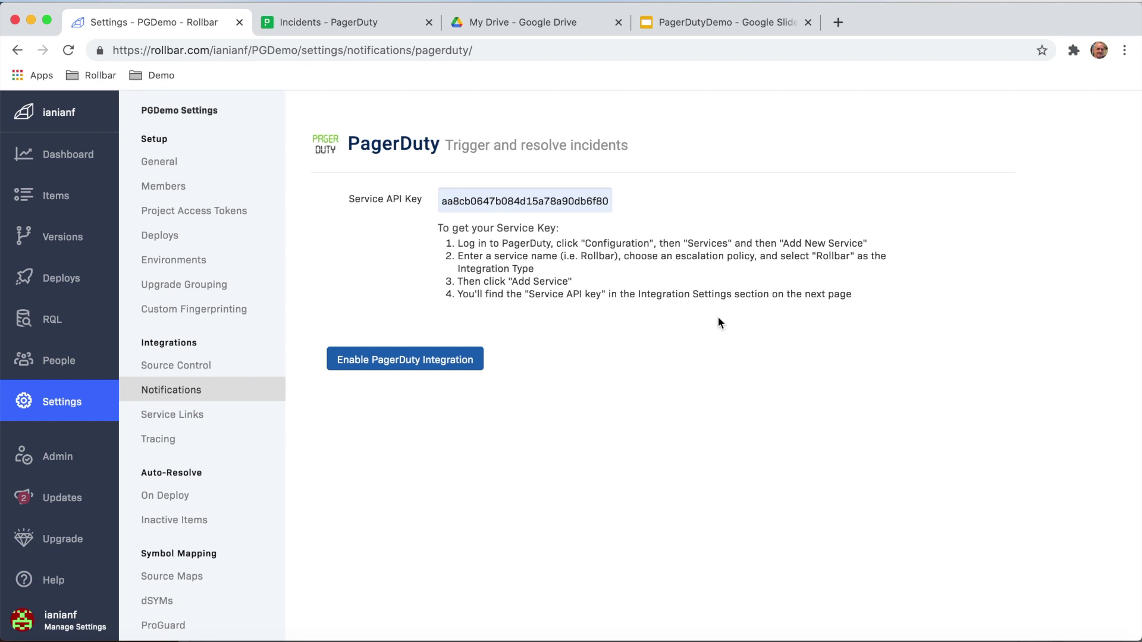
click(441, 360)
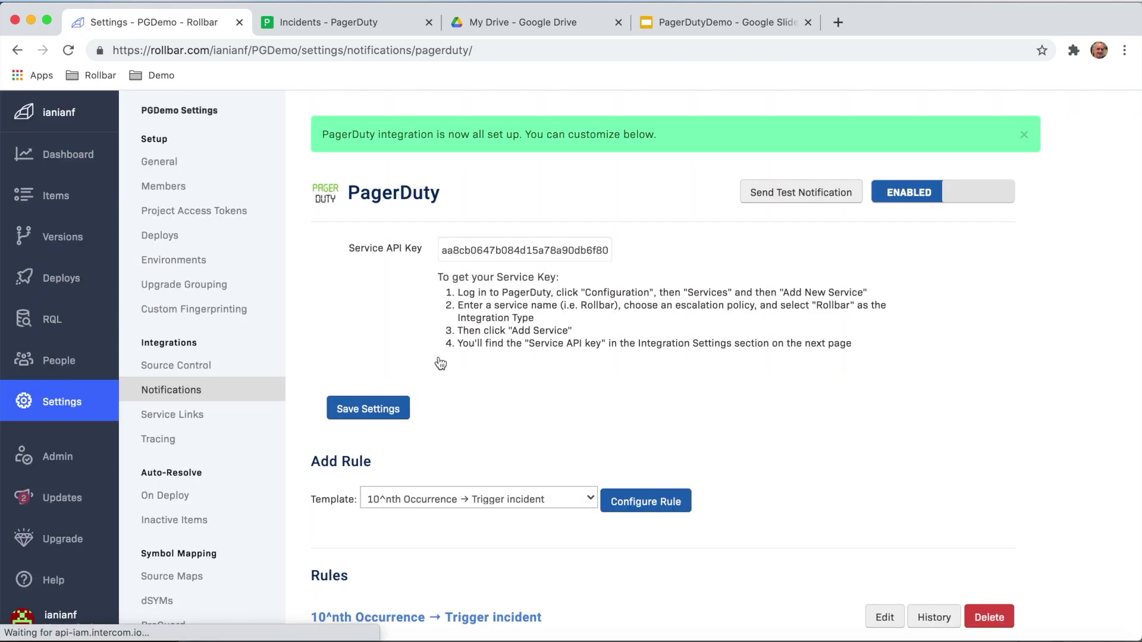
Step: Send a PagerDuty test notification, check the reloaded incident list in PagerDuty, and return to the integration's rules in Rollbar
click(809, 200)
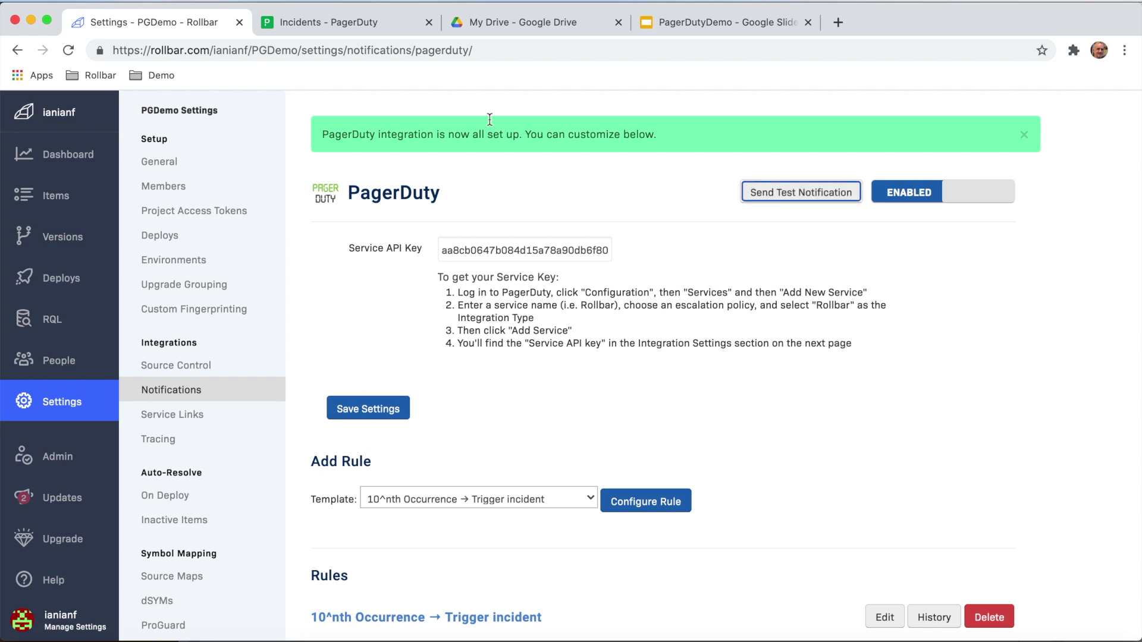
click(327, 24)
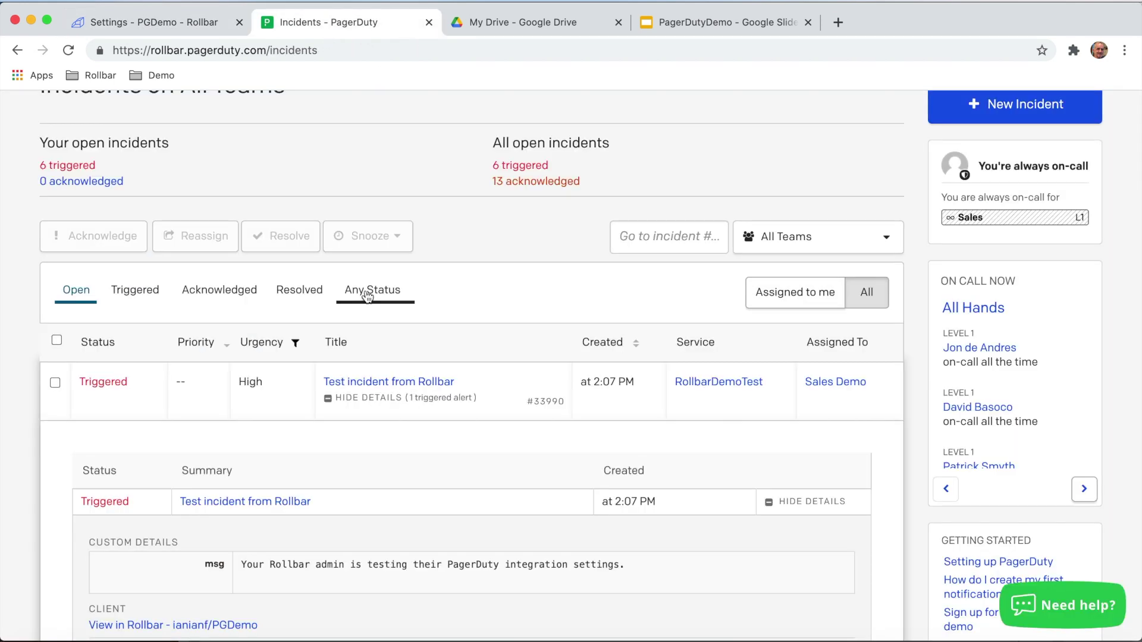
key(super+r)
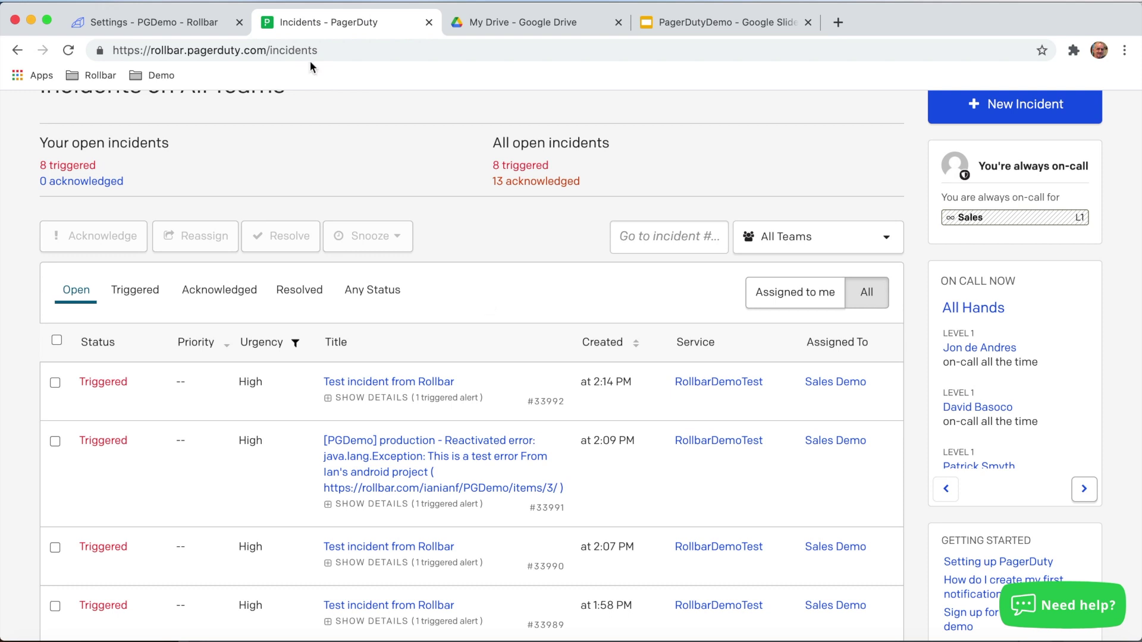
click(176, 24)
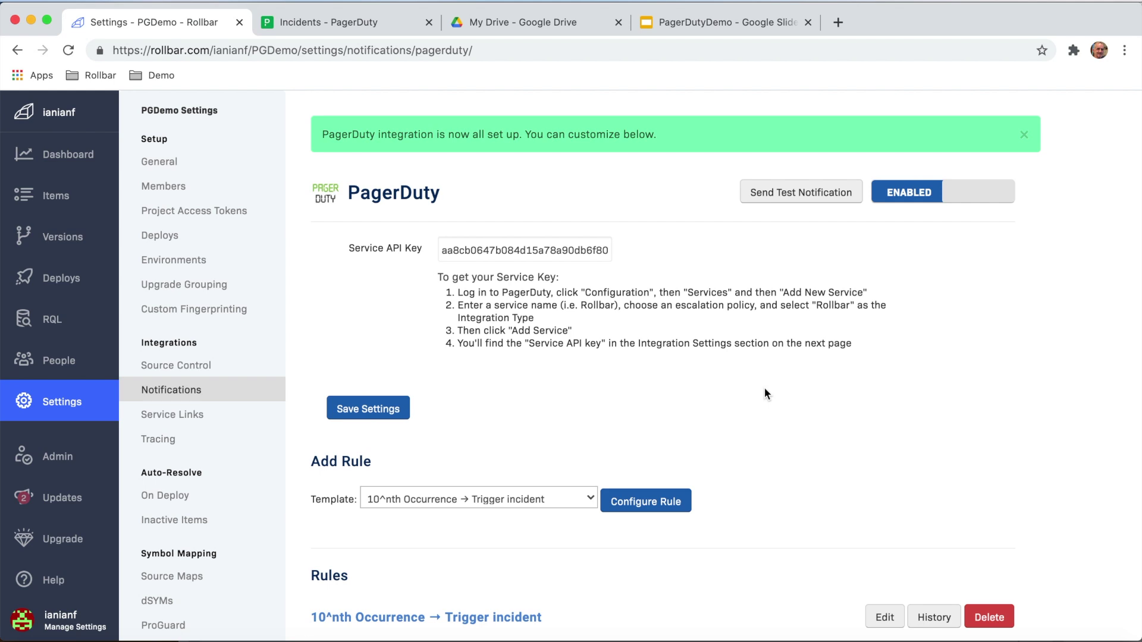
scroll(609, 419, down, 5)
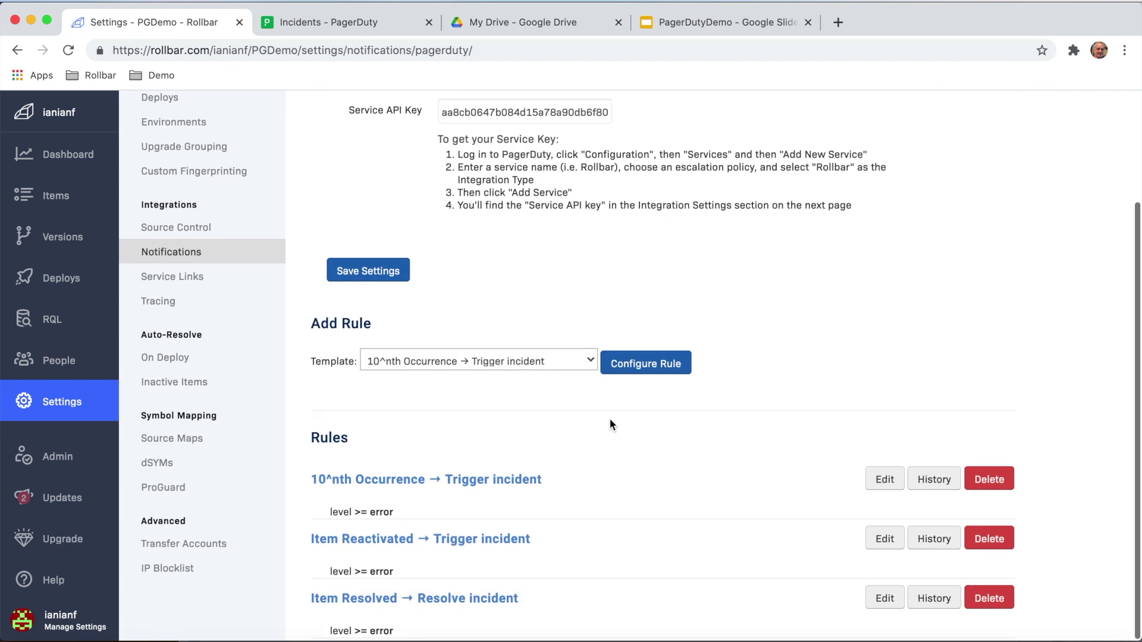
click(872, 483)
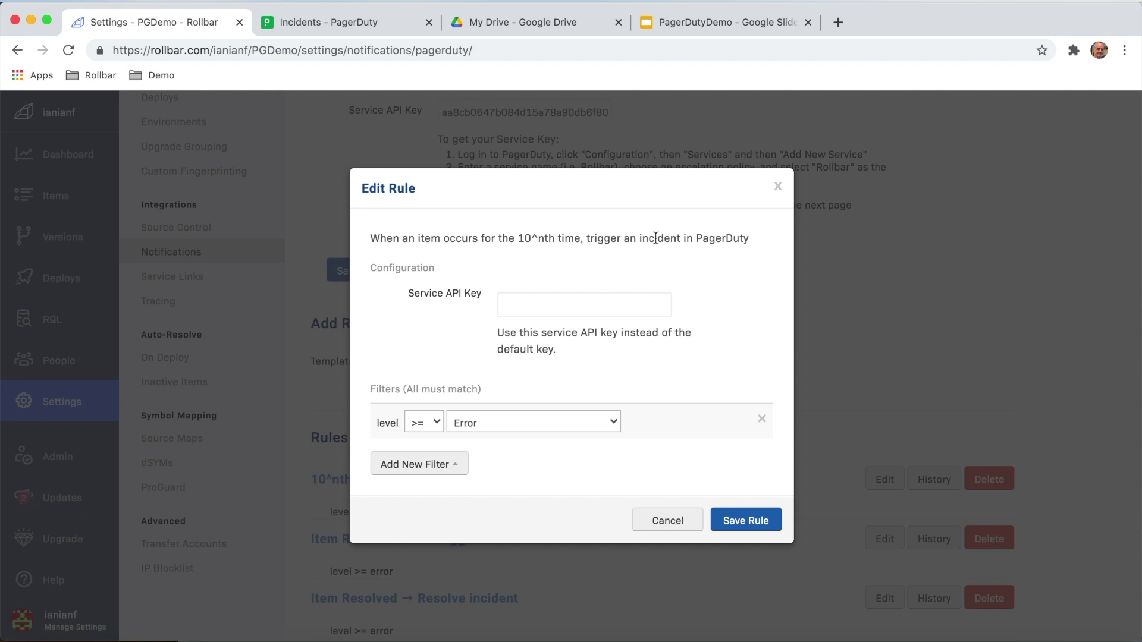
click(459, 470)
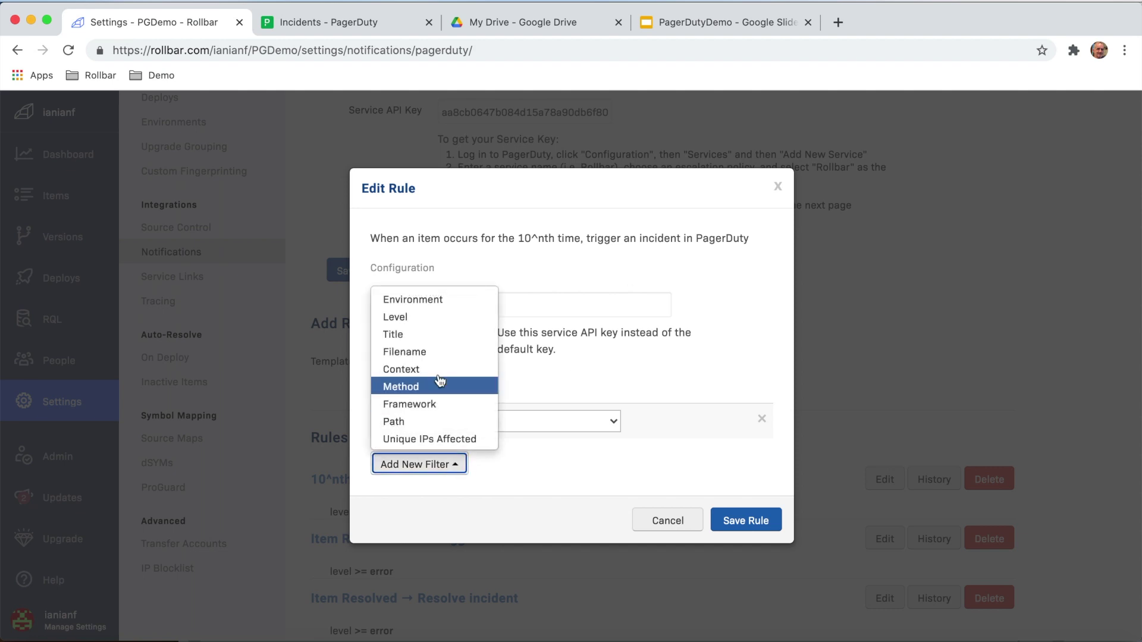
click(443, 302)
click(457, 499)
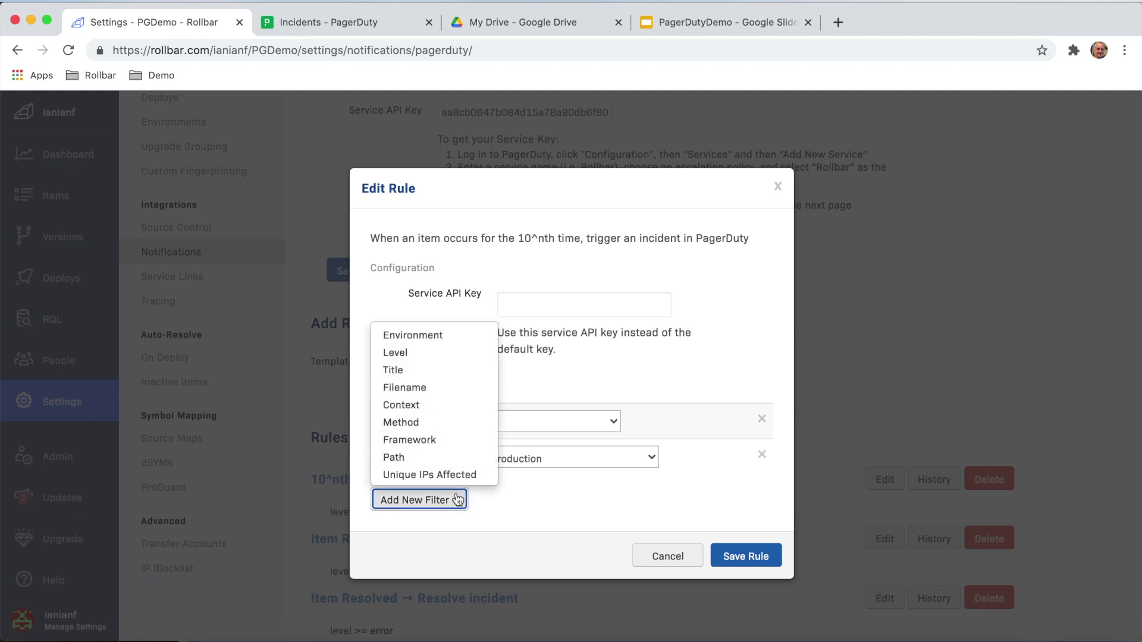
click(434, 352)
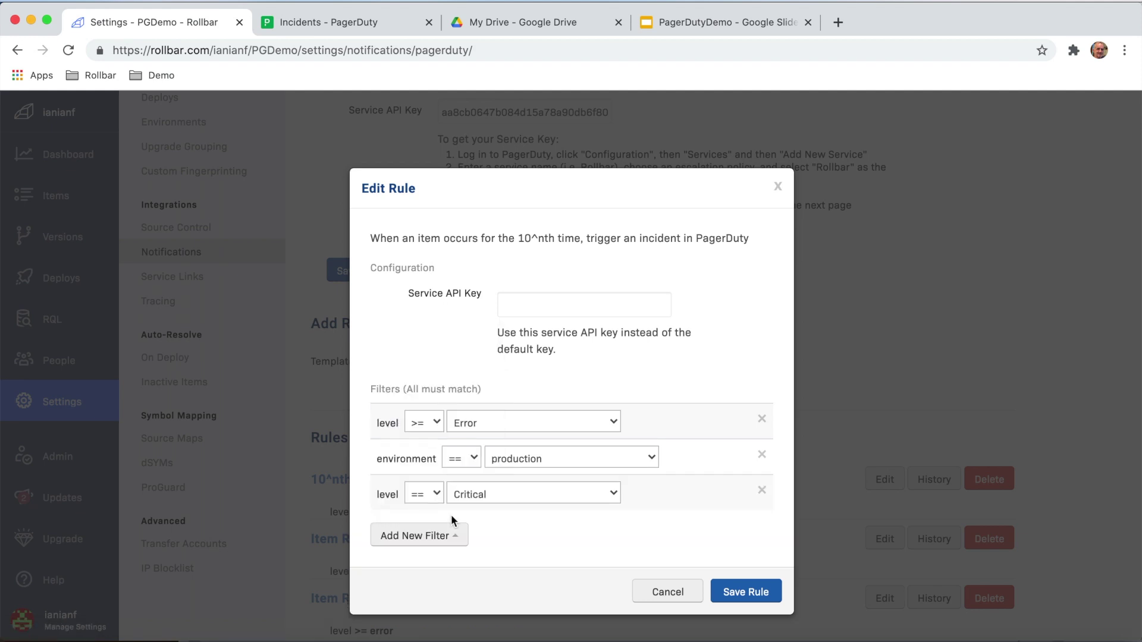
click(449, 538)
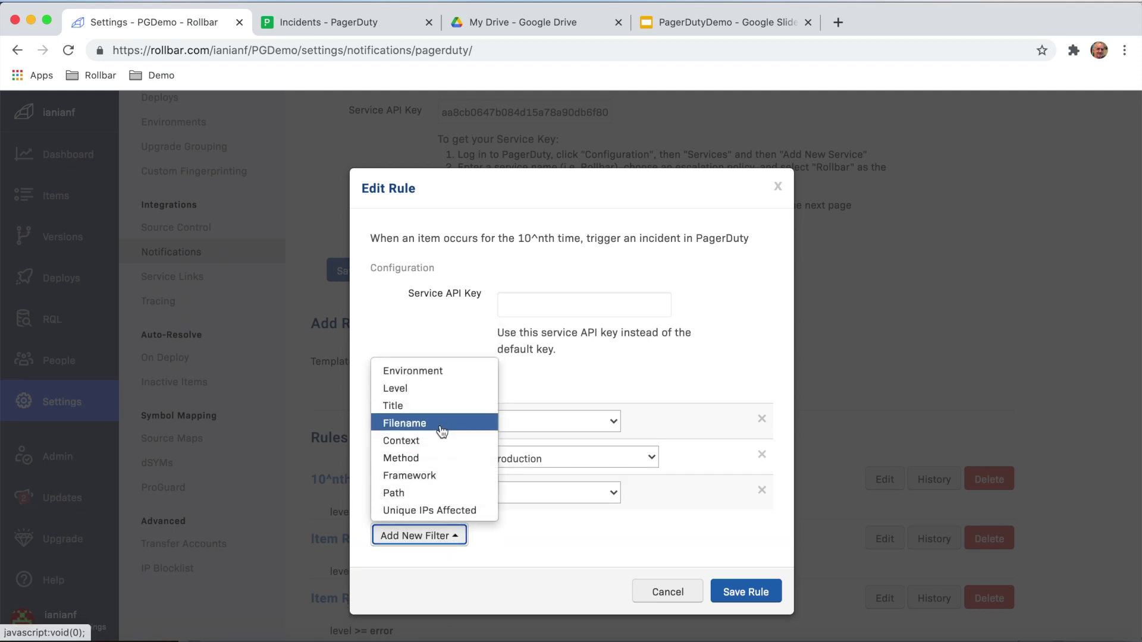
click(441, 509)
scroll(520, 508, down, 2)
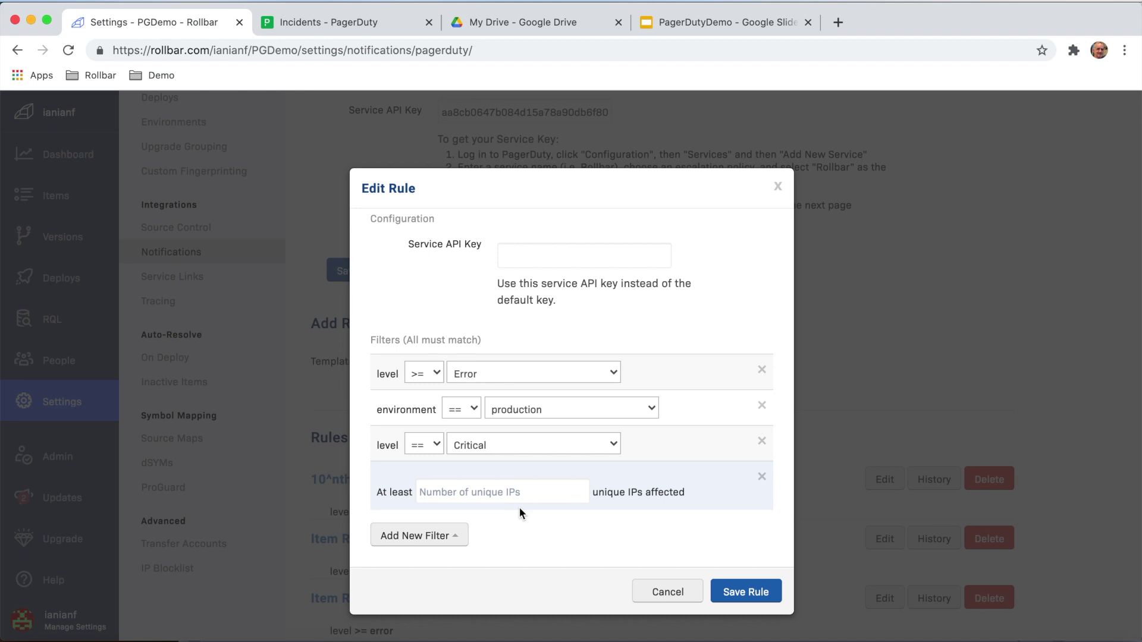
click(668, 592)
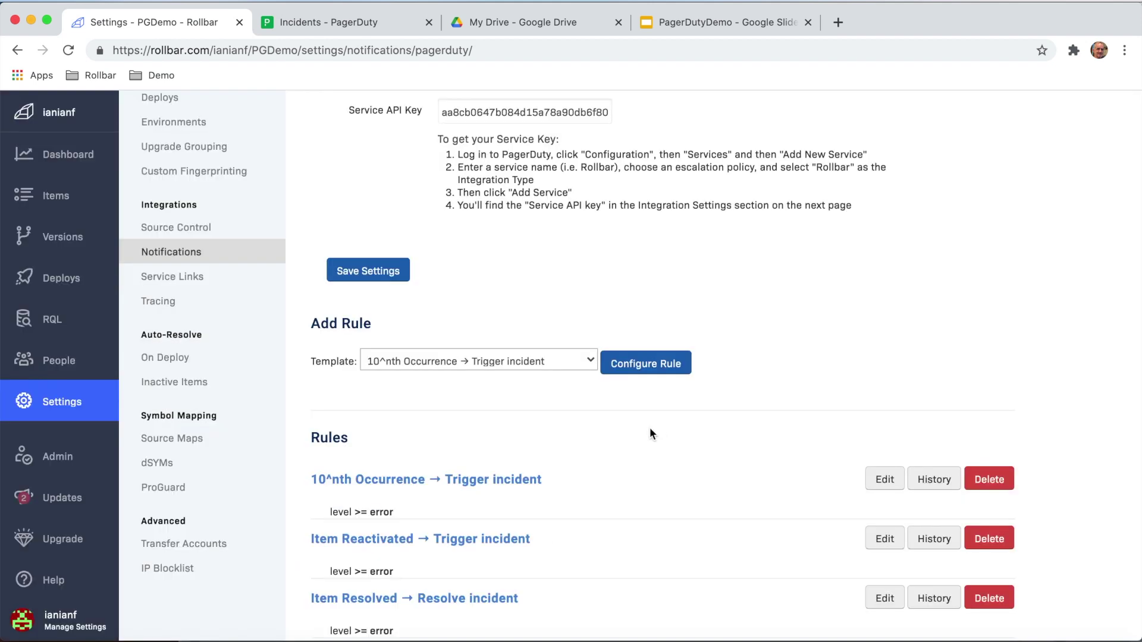
Step: Add a notification rule from the "New Item → Trigger incident" template, keeping the level >= Error filter
click(591, 360)
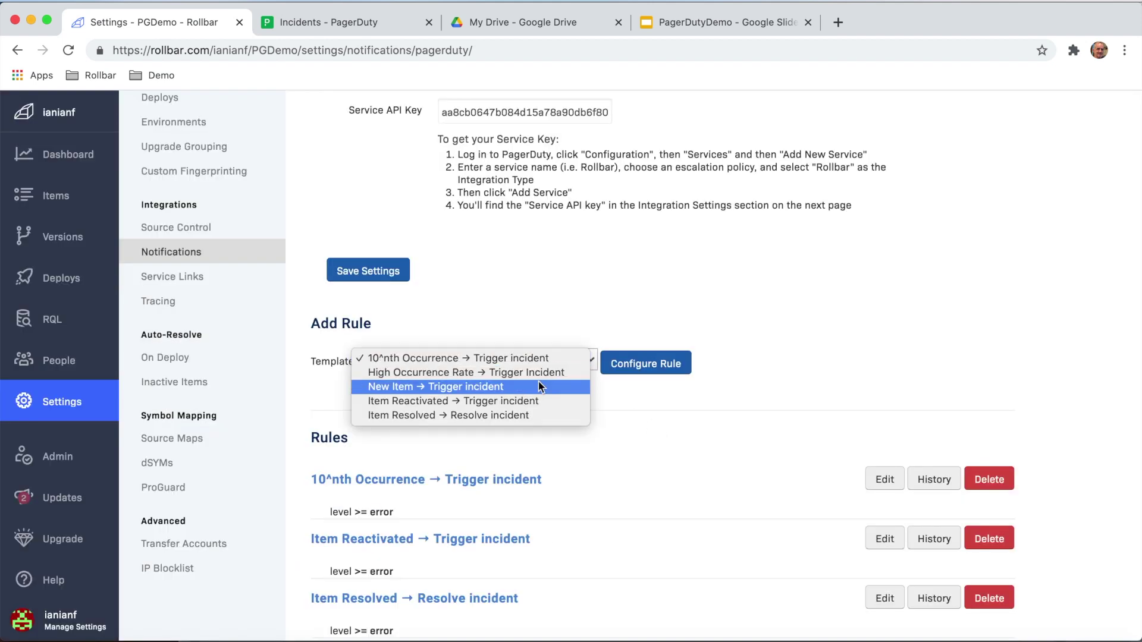
click(540, 386)
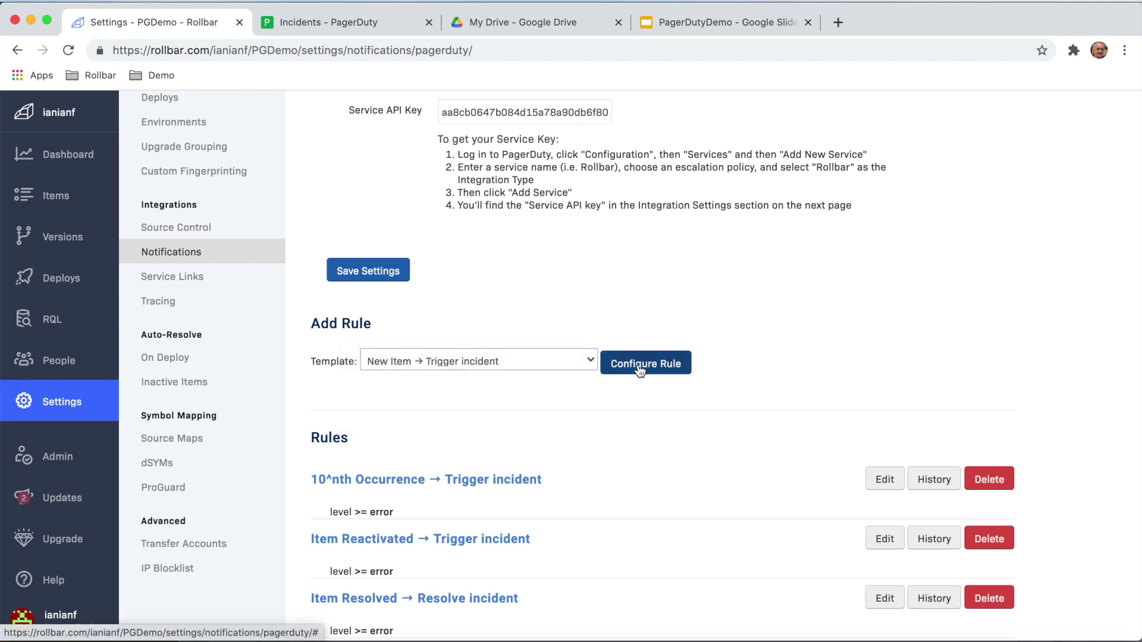
click(646, 364)
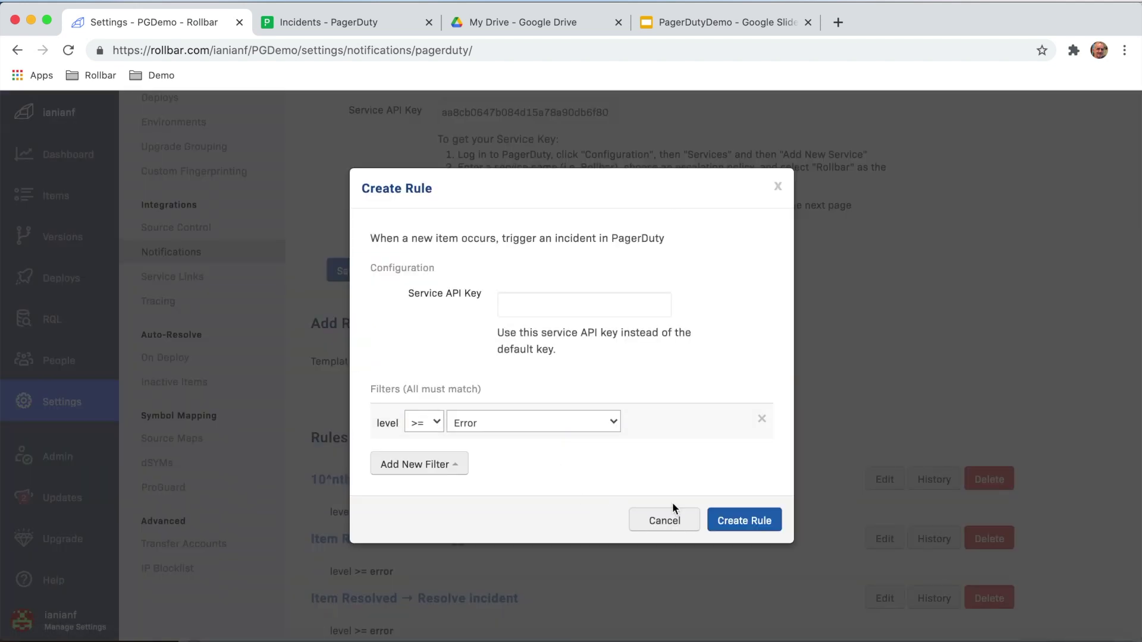
click(742, 520)
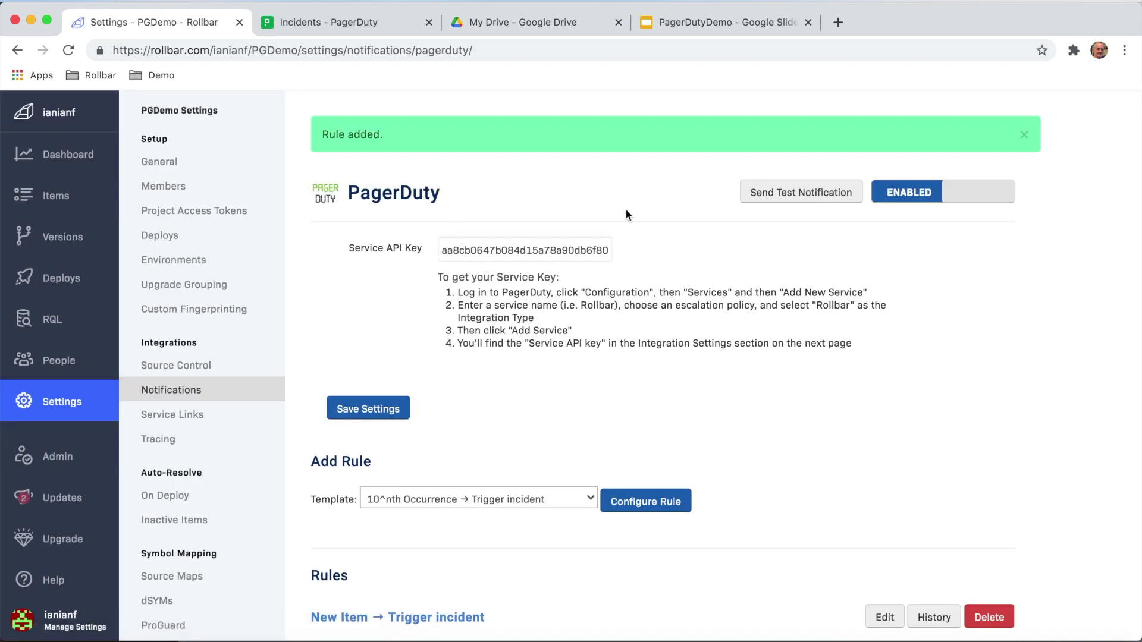
Step: Select all three PGDemo items in the Items list and update their status in bulk
click(56, 195)
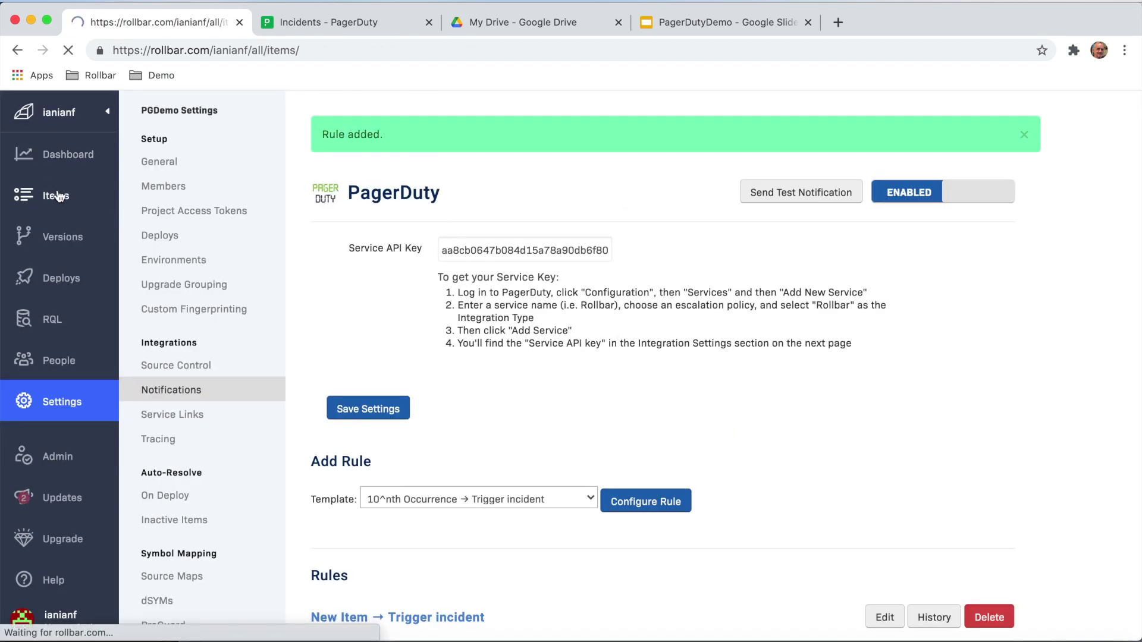
click(330, 167)
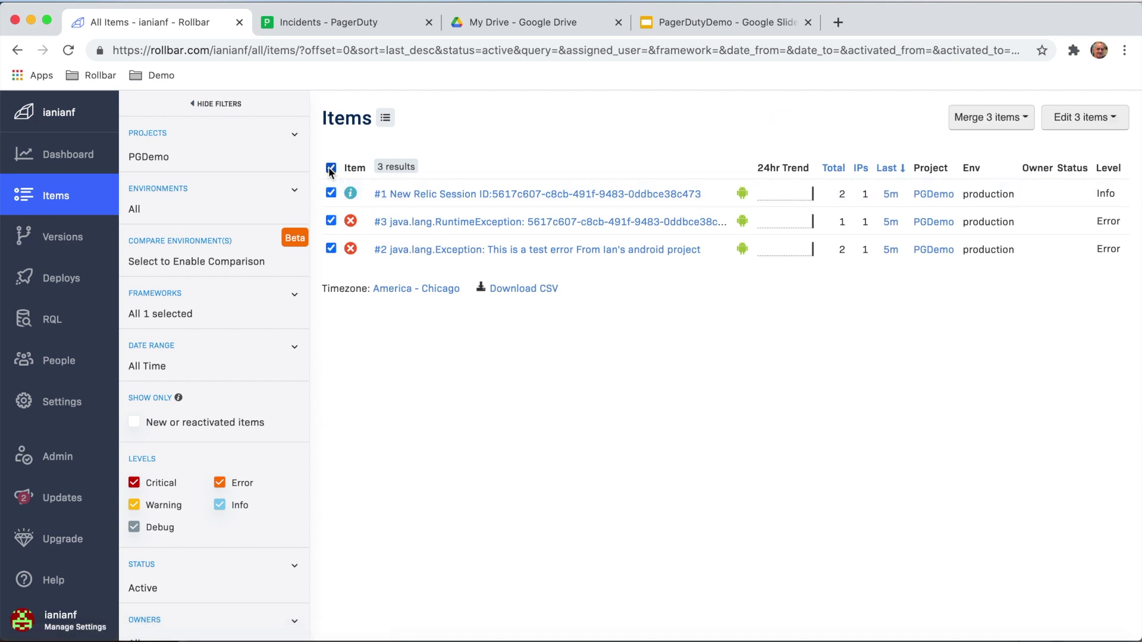
click(1099, 120)
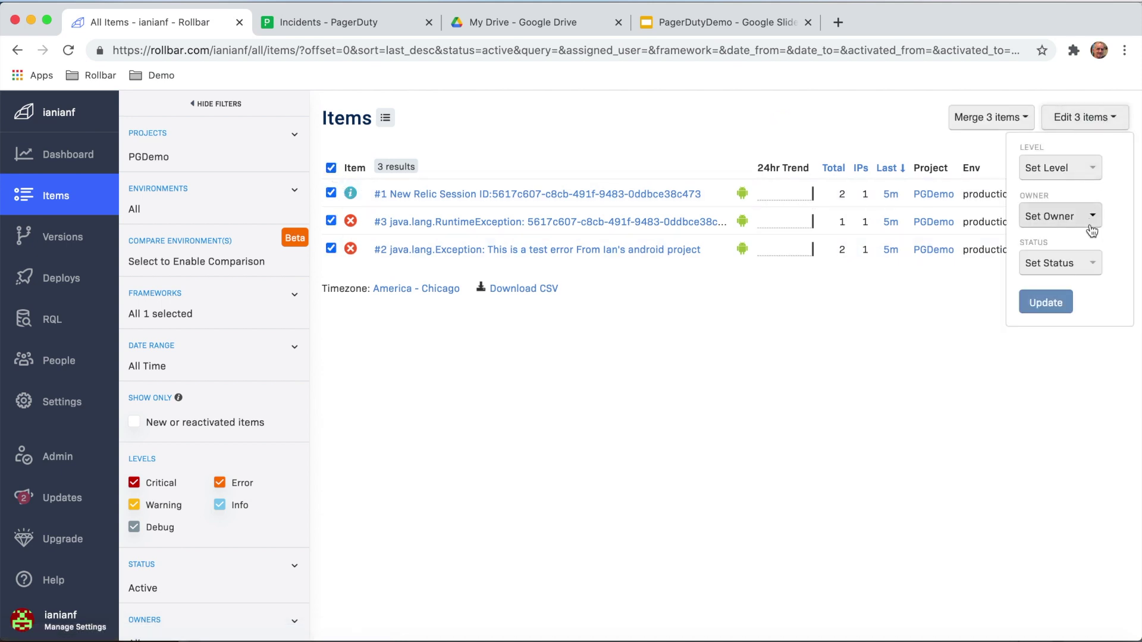
click(1086, 275)
click(1070, 315)
click(1059, 304)
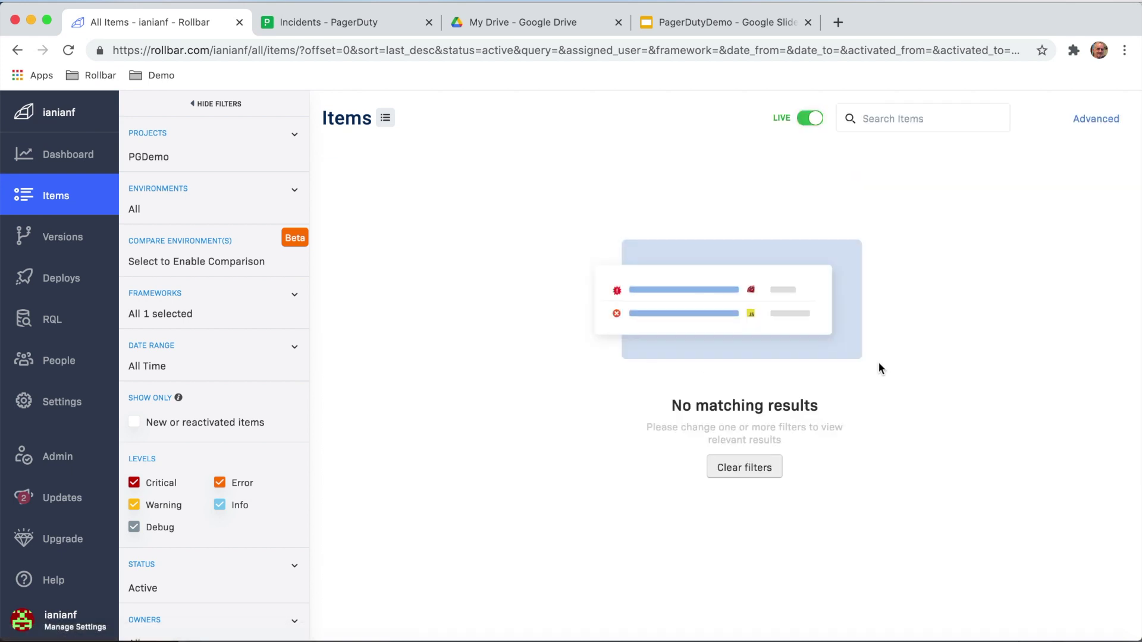
Step: Switch to Android Studio and run MainActivity of the tip calculator app on the Pixel 3 API 28 emulator
key(super+Tab)
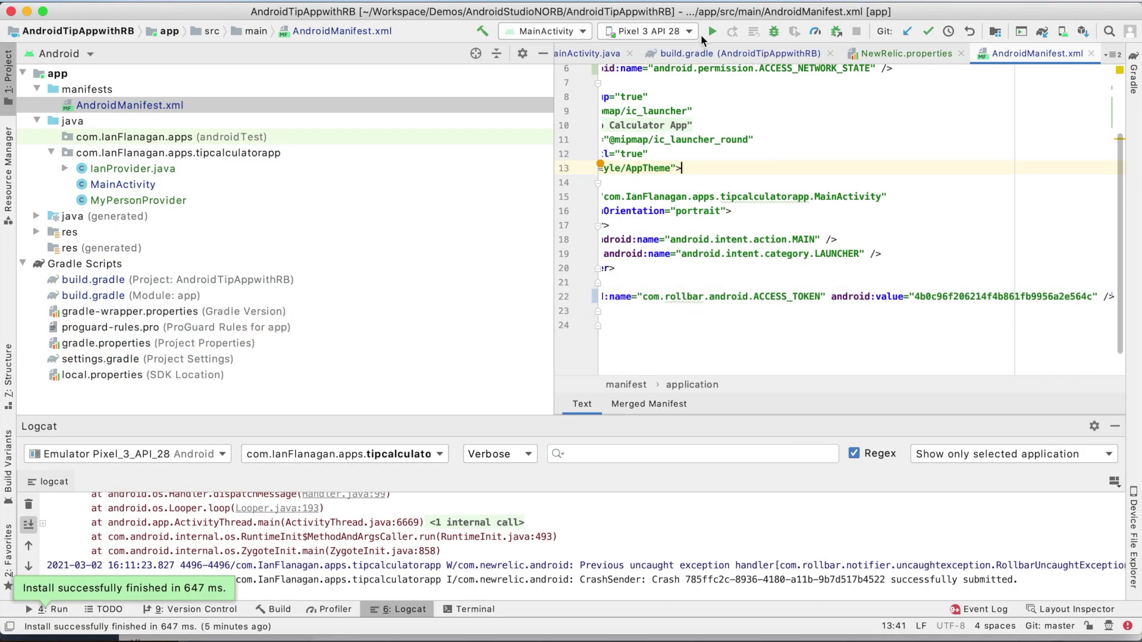
click(710, 33)
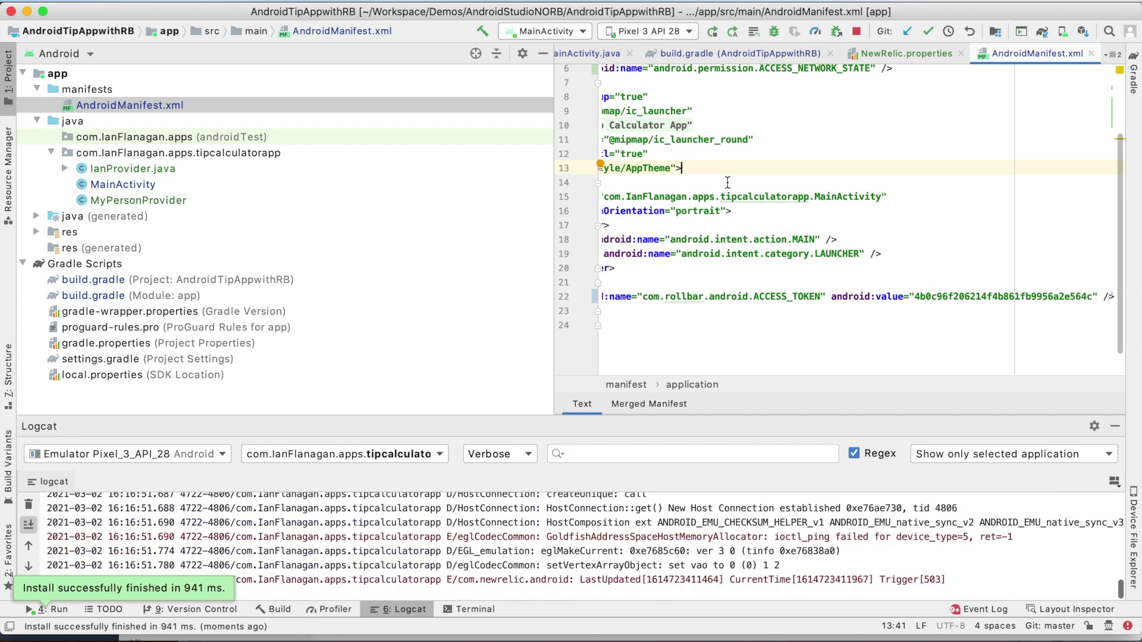
Step: Switch to the Android emulator, enter a bill amount of 1000000 in the Tip Calculator App, and clear it
key(super+Tab)
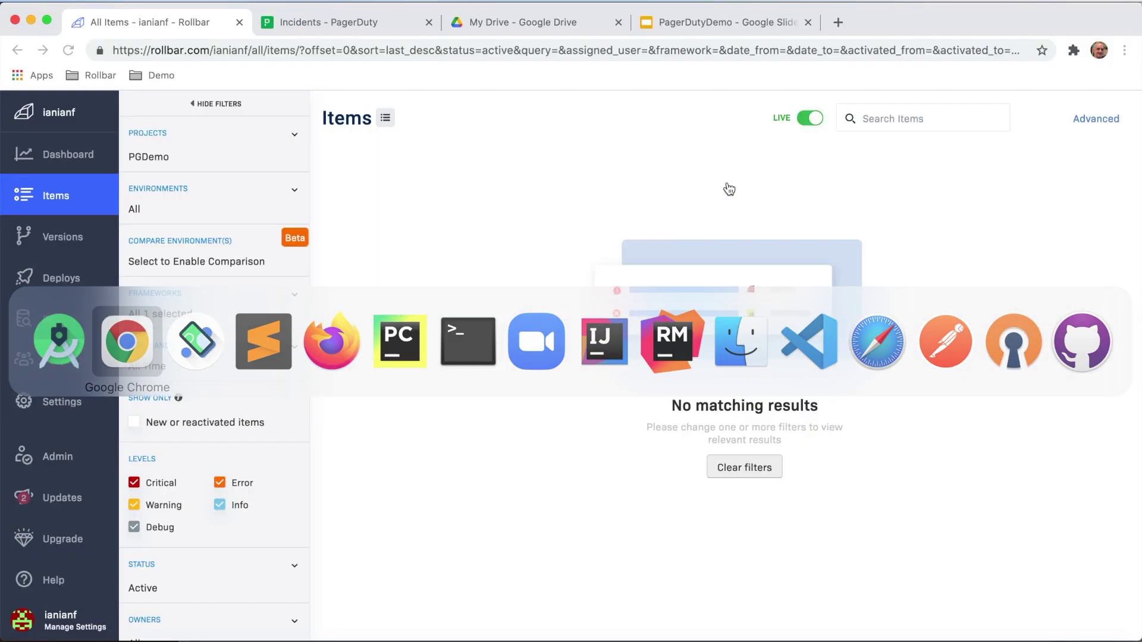
key(super+Tab)
key(super+Tab)
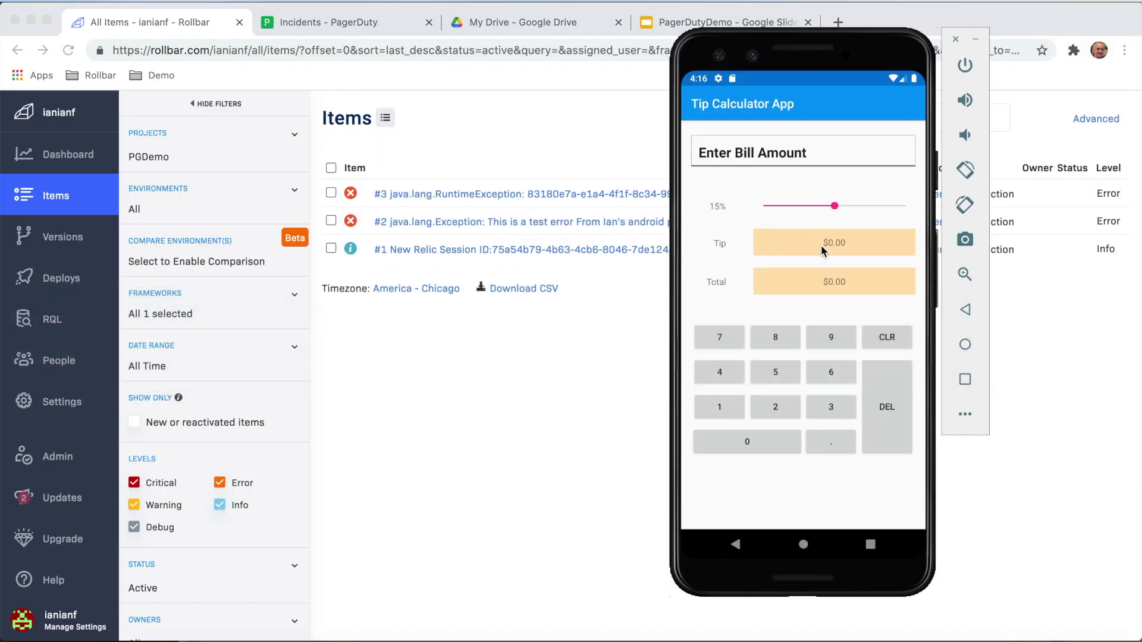
click(722, 404)
click(743, 440)
click(745, 443)
click(745, 443)
click(744, 443)
click(745, 443)
click(745, 443)
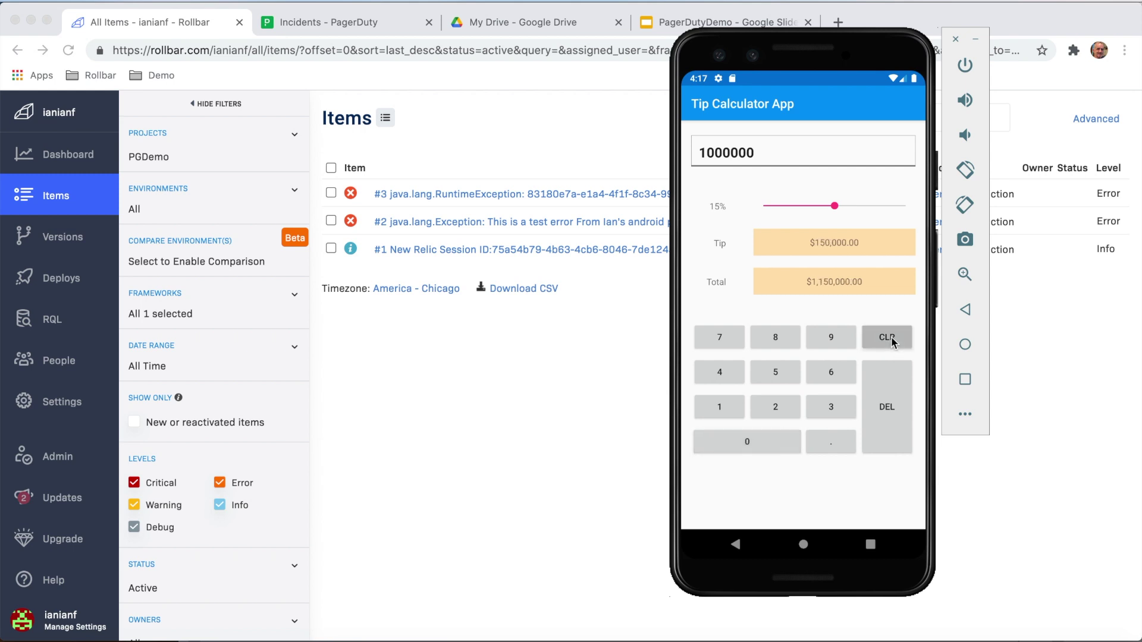
click(889, 337)
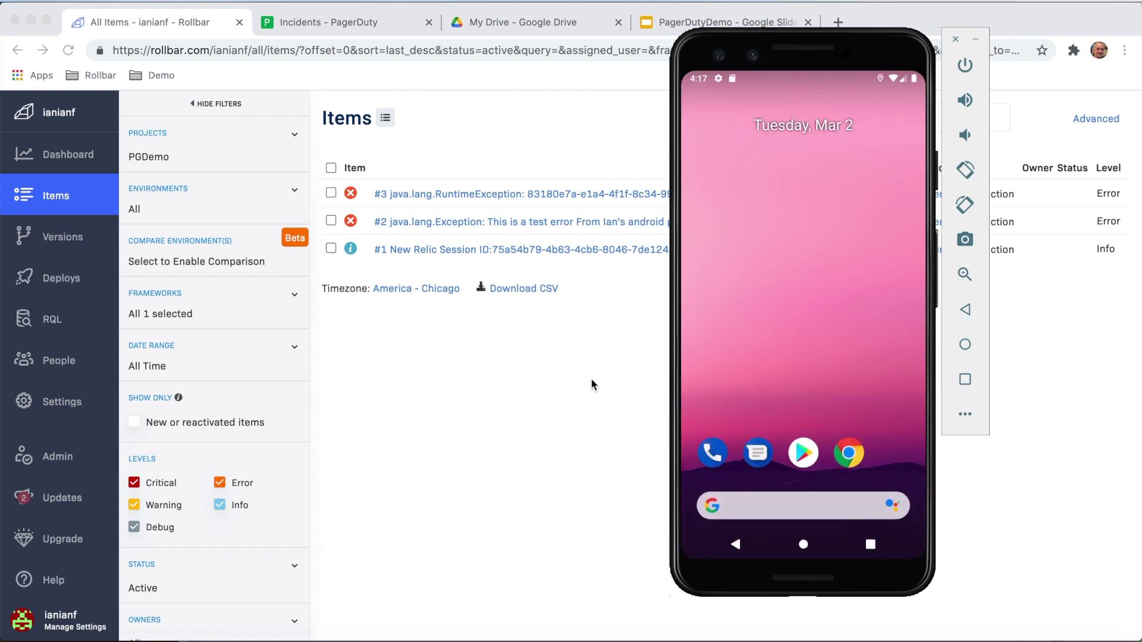
Step: Reload the PGDemo items list in Rollbar and the incidents list in PagerDuty to check for the new errors
click(592, 382)
key(super+r)
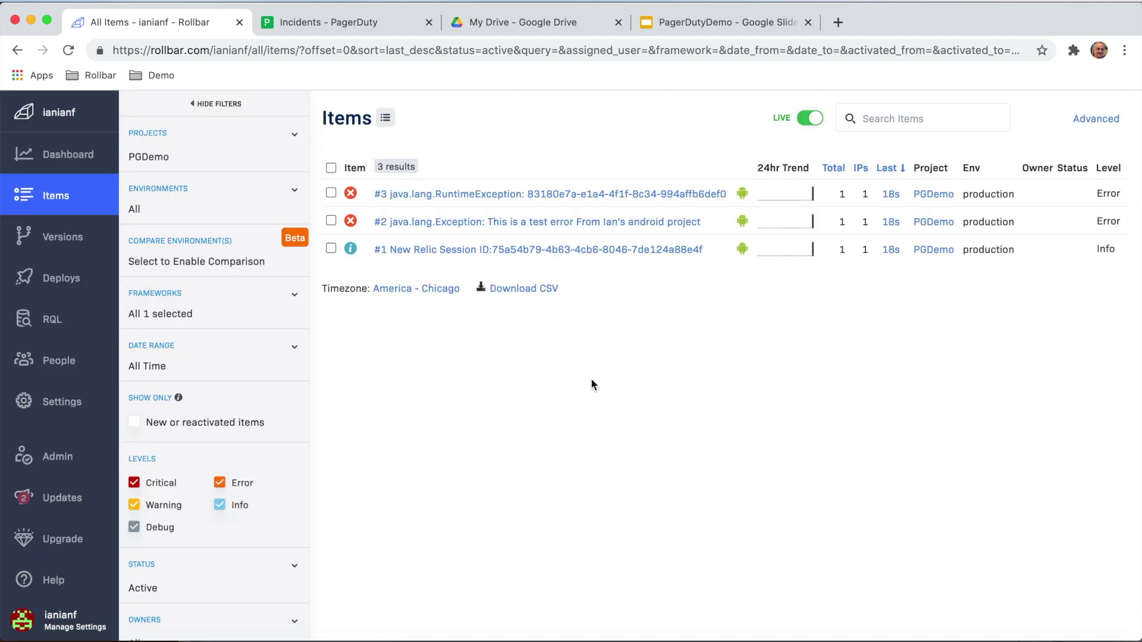
click(352, 19)
key(super+r)
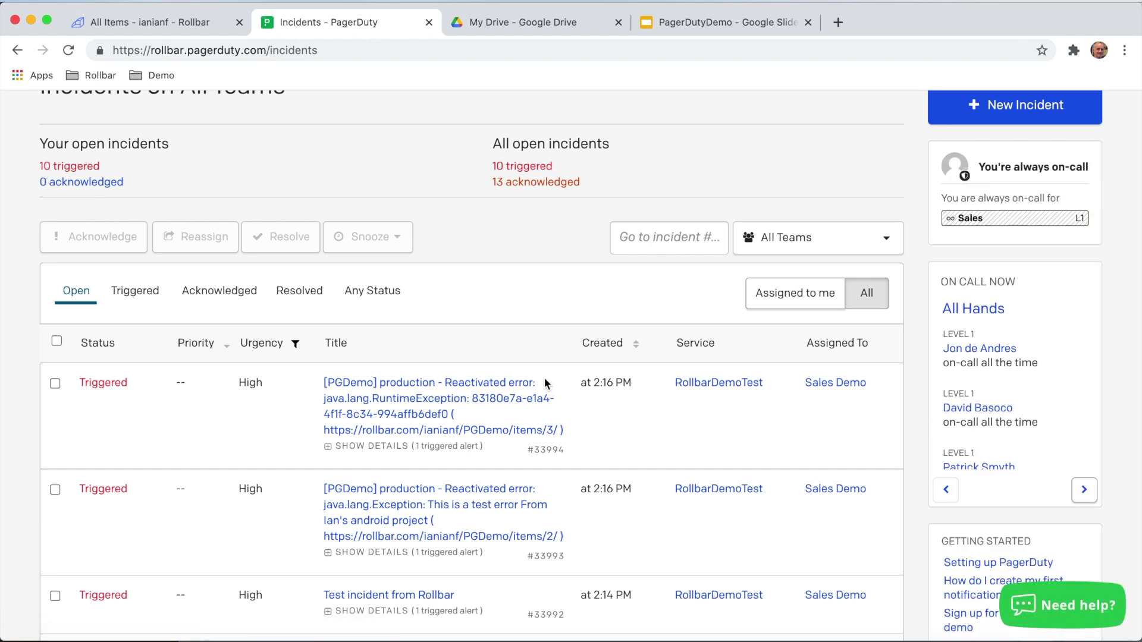
Step: Open the PGDemo java.lang.RuntimeException incident in PagerDuty and examine the custom details of its alert
click(442, 397)
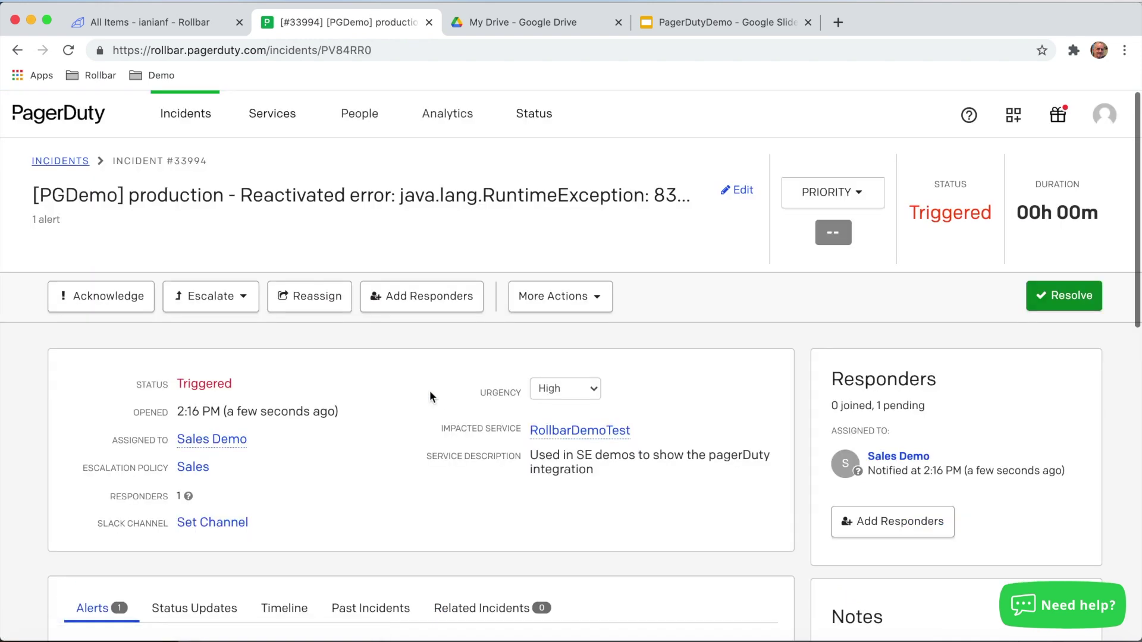
scroll(394, 391, down, 3)
scroll(396, 395, down, 9)
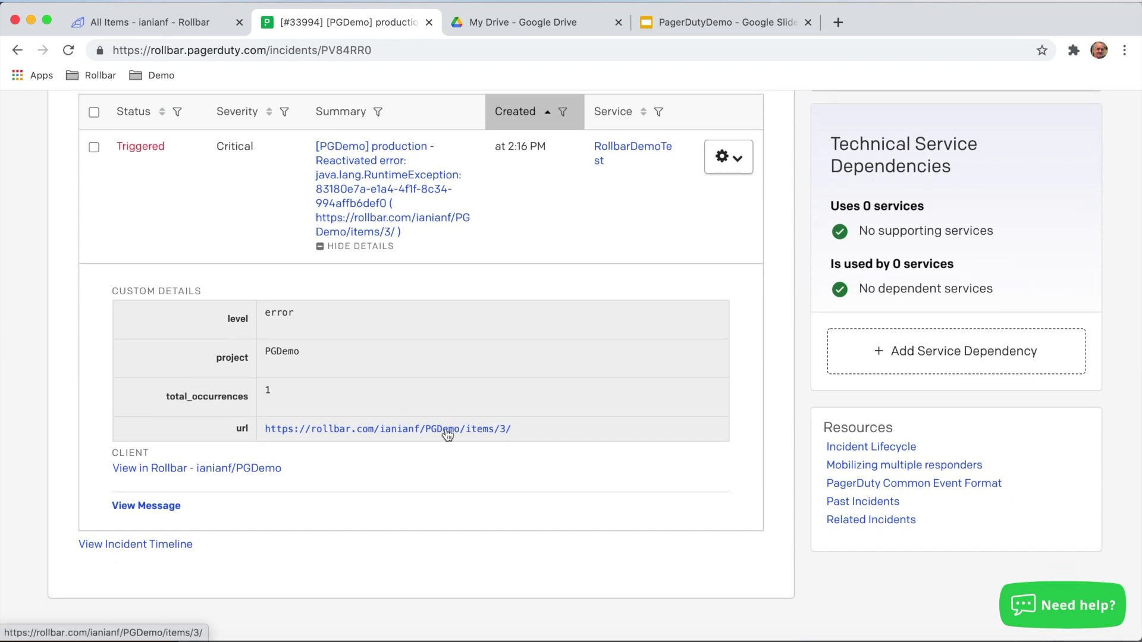
Step: Follow the alert's url to item #3 in Rollbar and select the identifier in the item's title
click(448, 429)
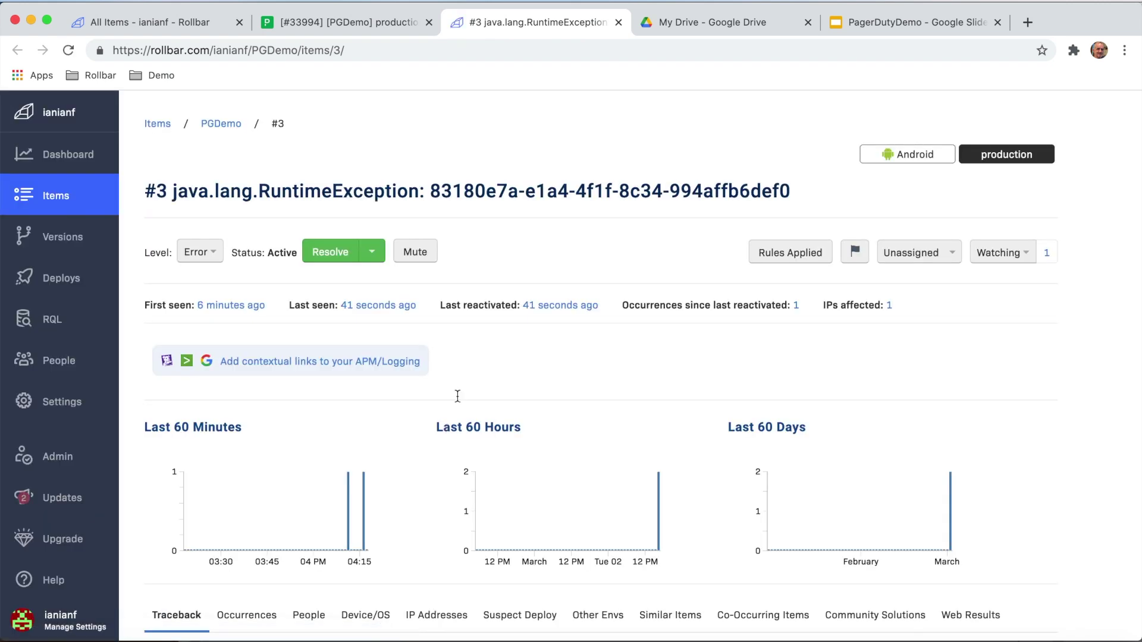
drag(798, 191, 436, 188)
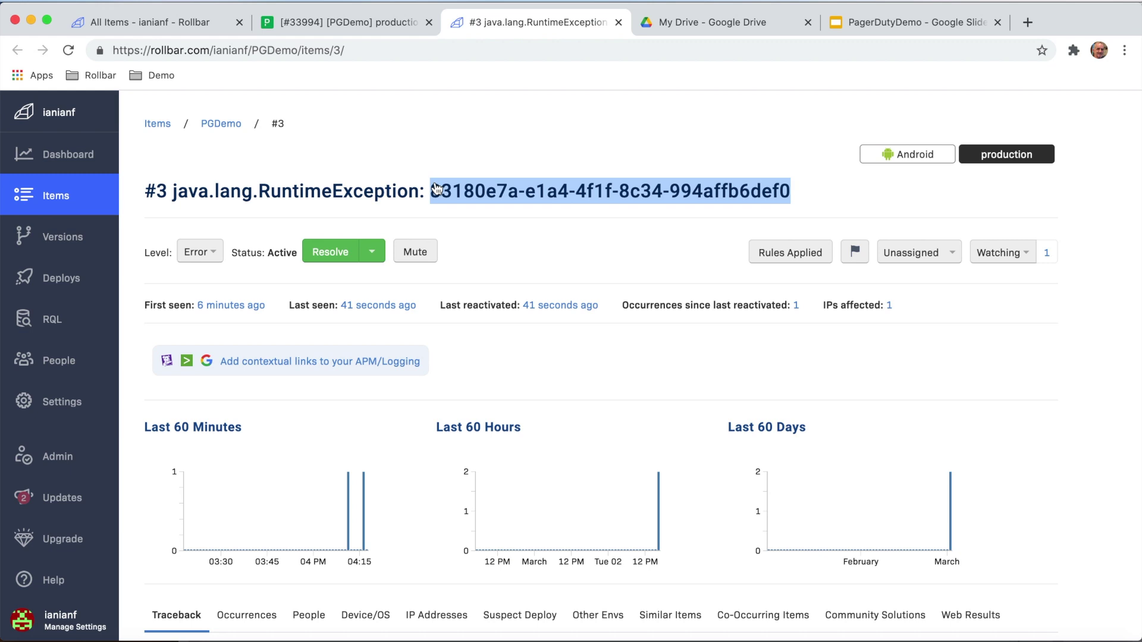